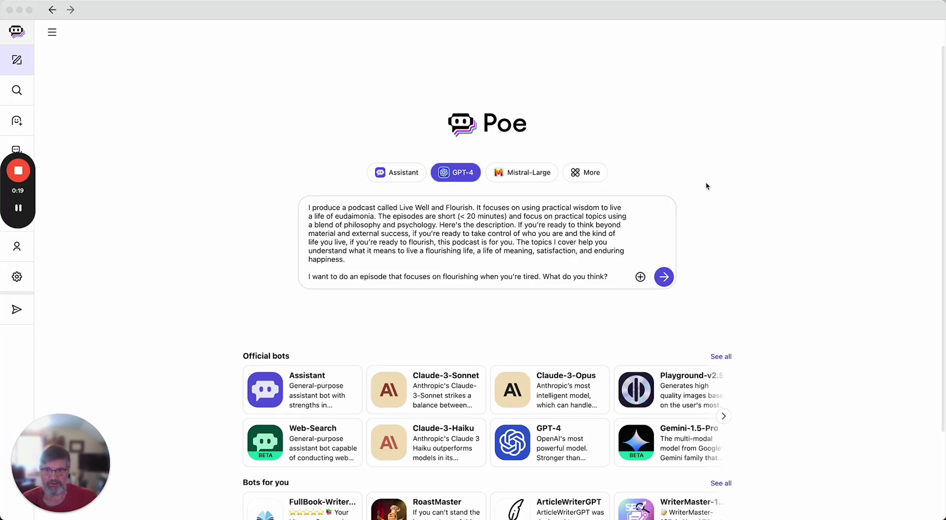
# Browse the official bots on the start page, including the image generators and the Llama and Mistral models
pyautogui.scroll(-3, 643, 318)
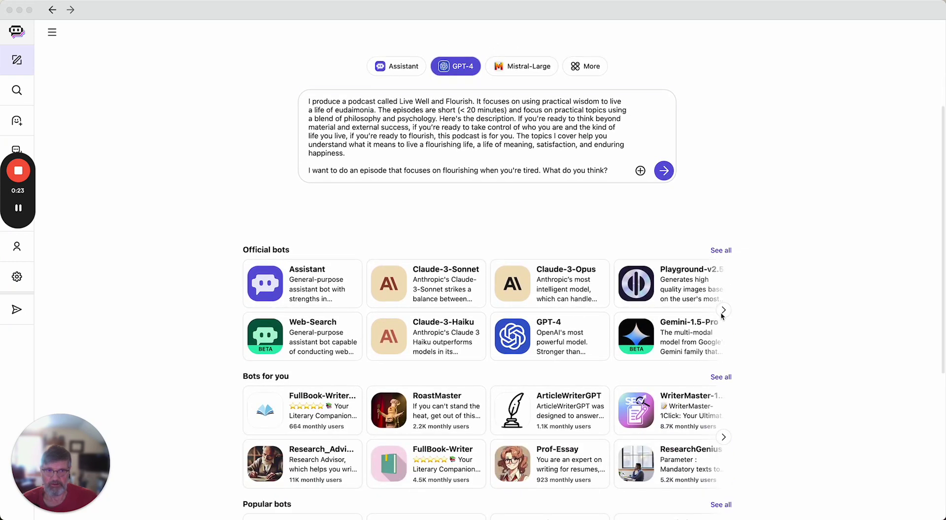
pyautogui.click(724, 310)
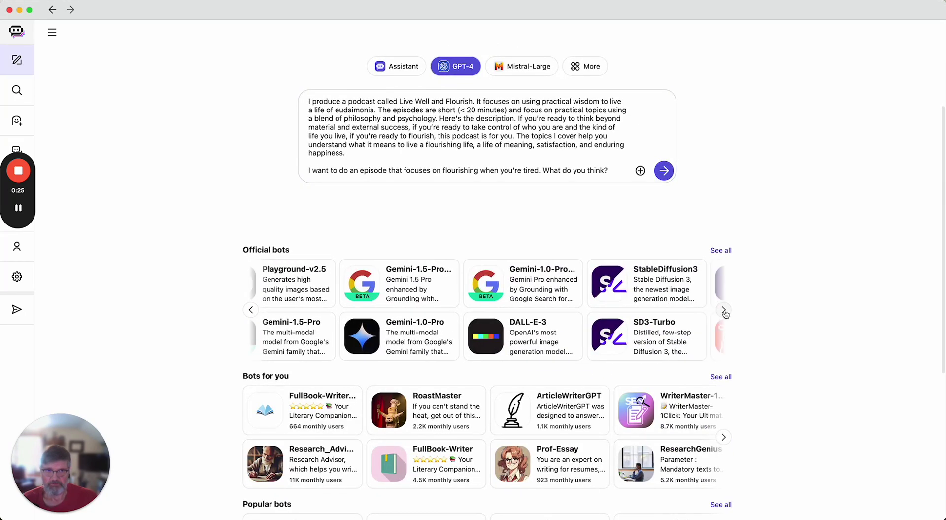
pyautogui.click(725, 311)
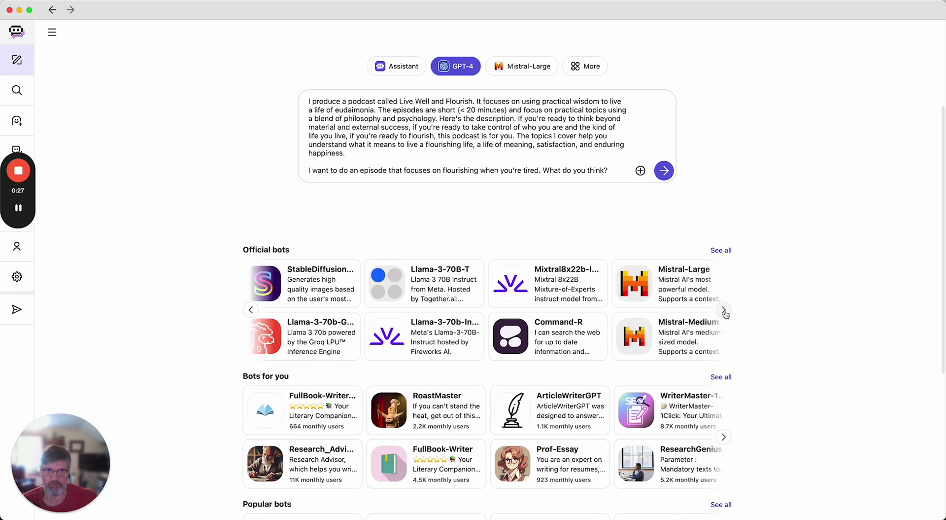
pyautogui.scroll(3, 731, 224)
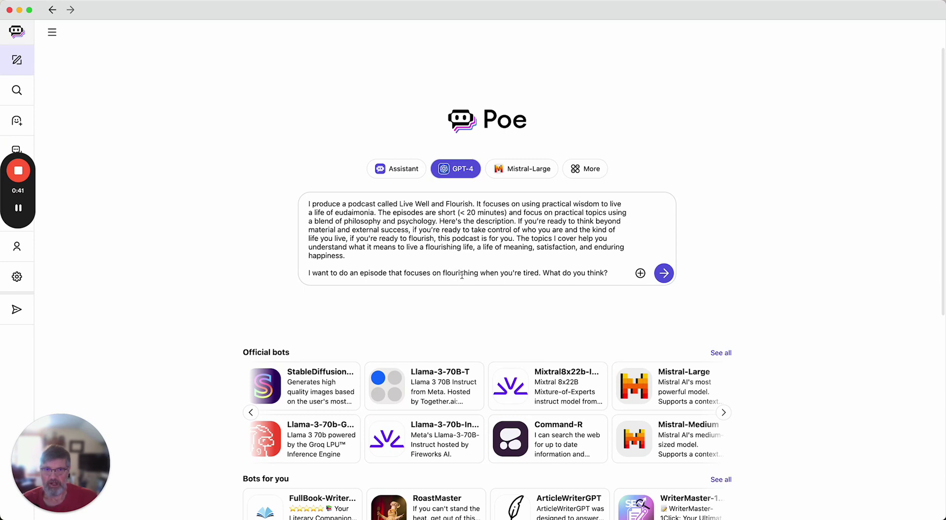
# Send the prepared podcast episode prompt about flourishing when tired to GPT-4, and request a comparison answer from Claude-3-Opus
pyautogui.moveTo(542, 274); pyautogui.dragTo(619, 277)
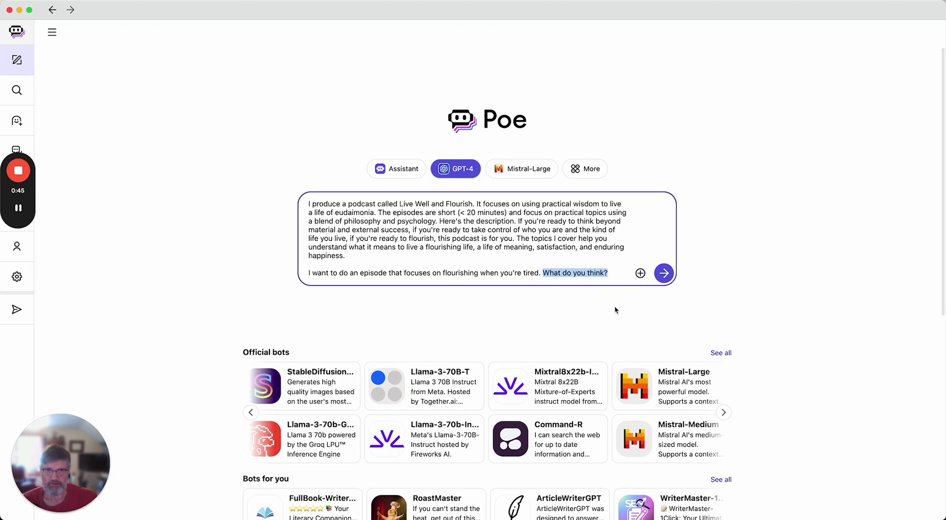
pyautogui.click(665, 273)
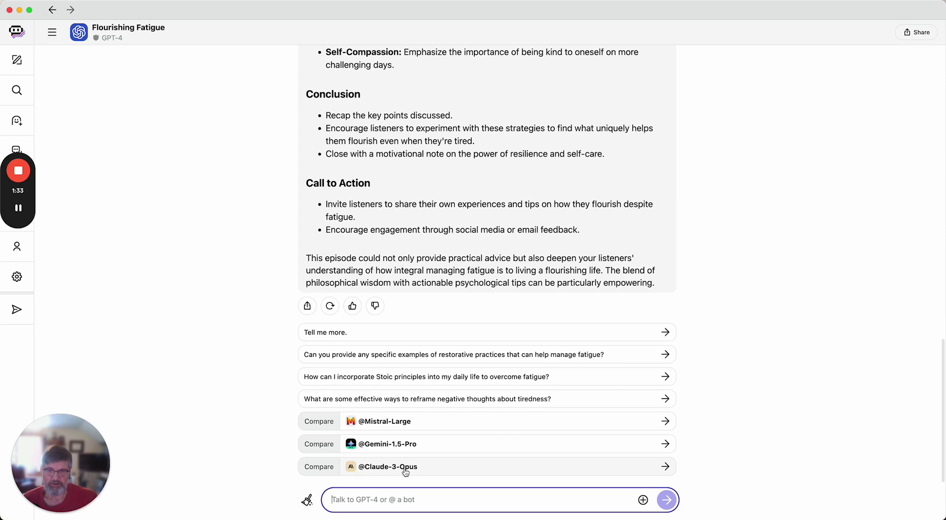
pyautogui.click(376, 466)
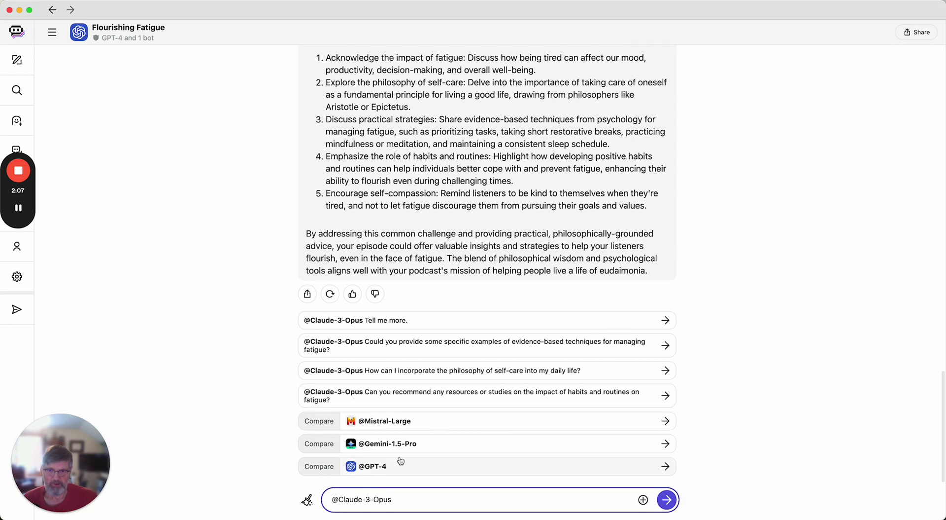
# Redirect the message from Claude-3-Opus to GPT-4 and send "Please revise the outline to bring in some Eastern philosophies."
pyautogui.press('super+a')
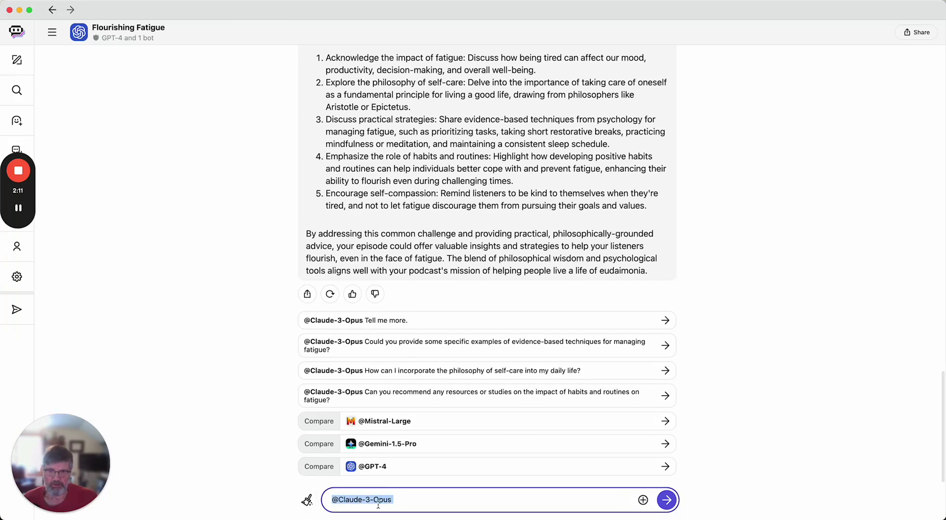
pyautogui.write('@g')
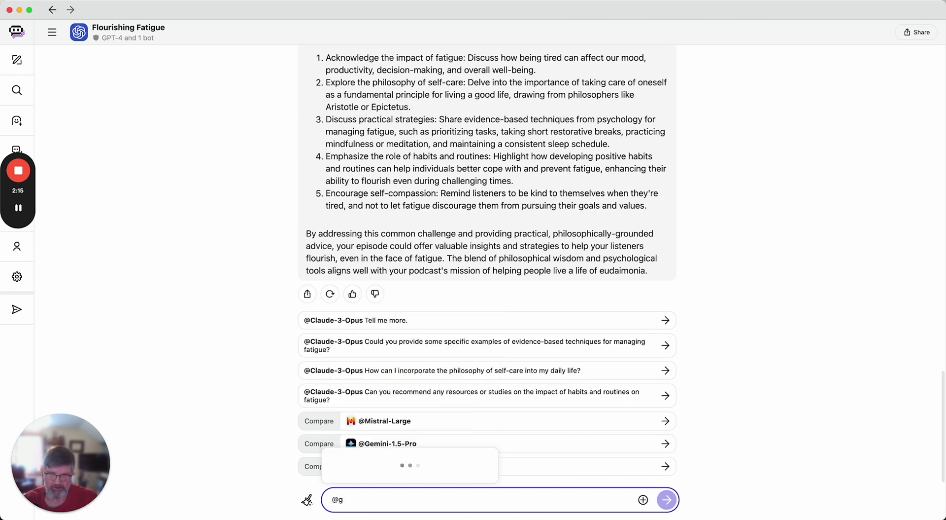
pyautogui.write('pt')
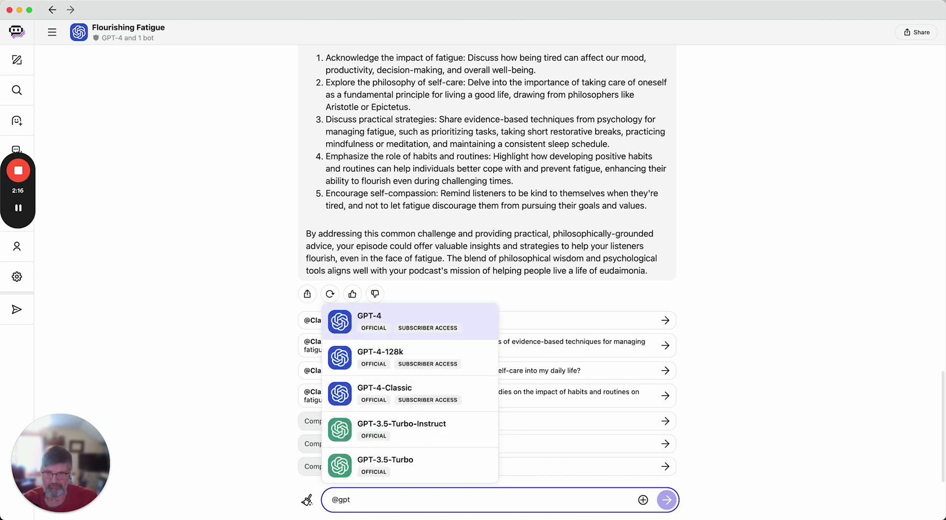
pyautogui.click(384, 321)
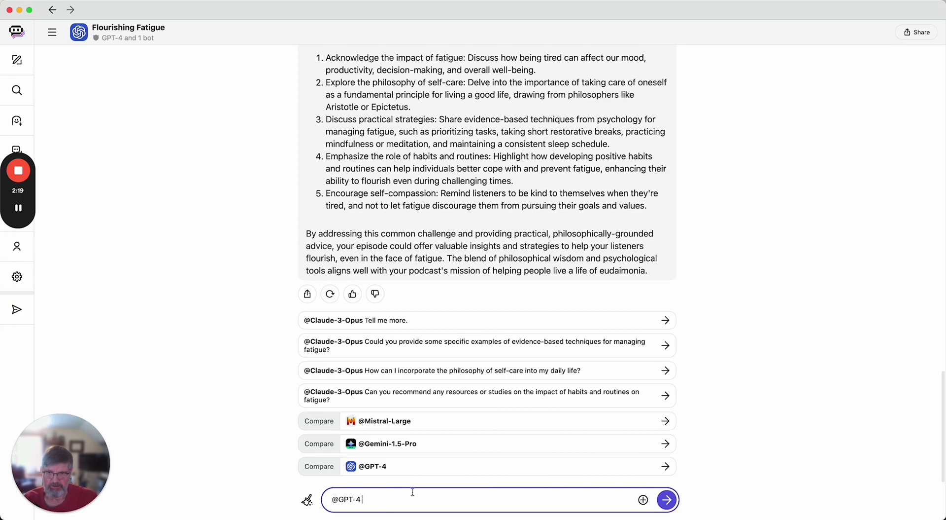
pyautogui.scroll(15, 456, 434)
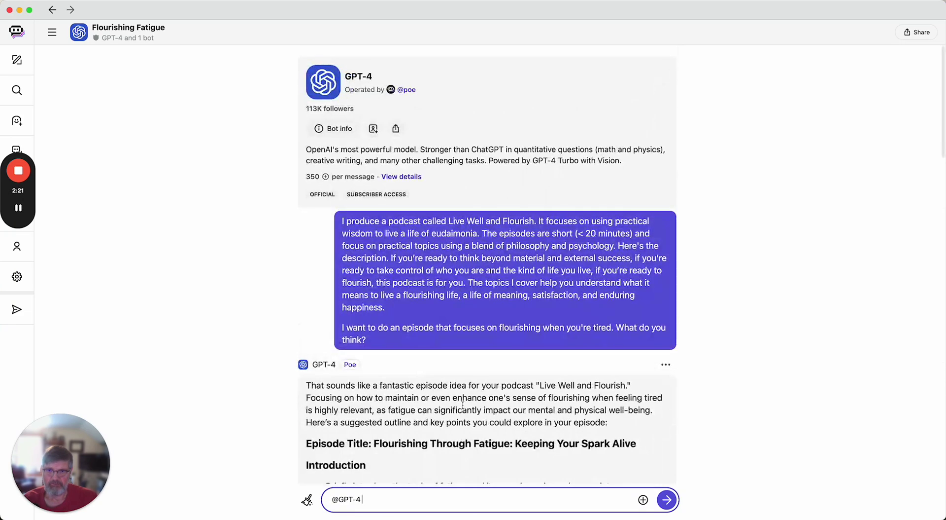
pyautogui.scroll(-10, 463, 404)
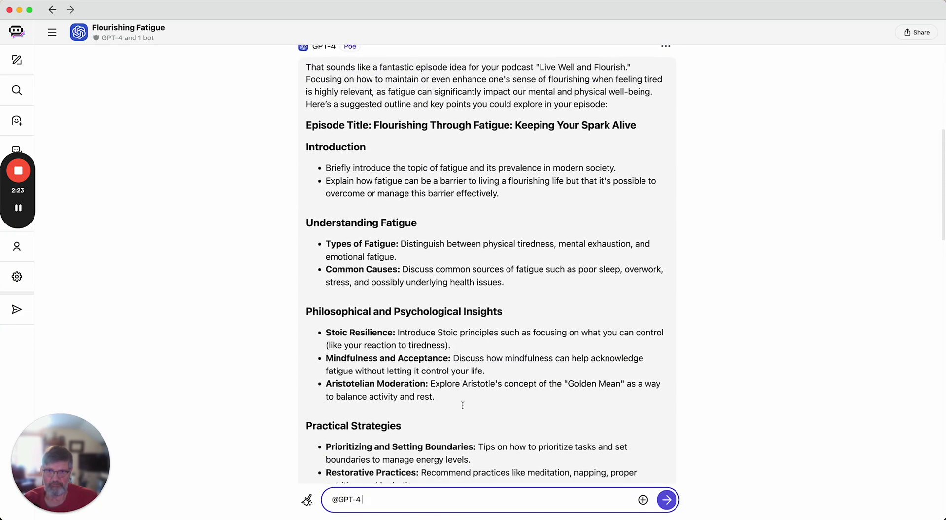
pyautogui.scroll(-3, 463, 405)
pyautogui.scroll(-15, 463, 405)
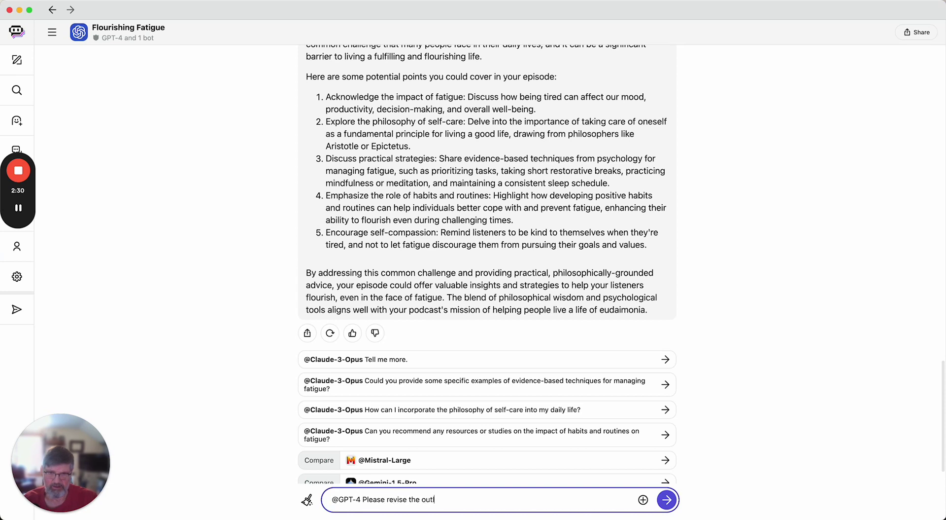
pyautogui.write('line to bring in some Eastern philosophies.')
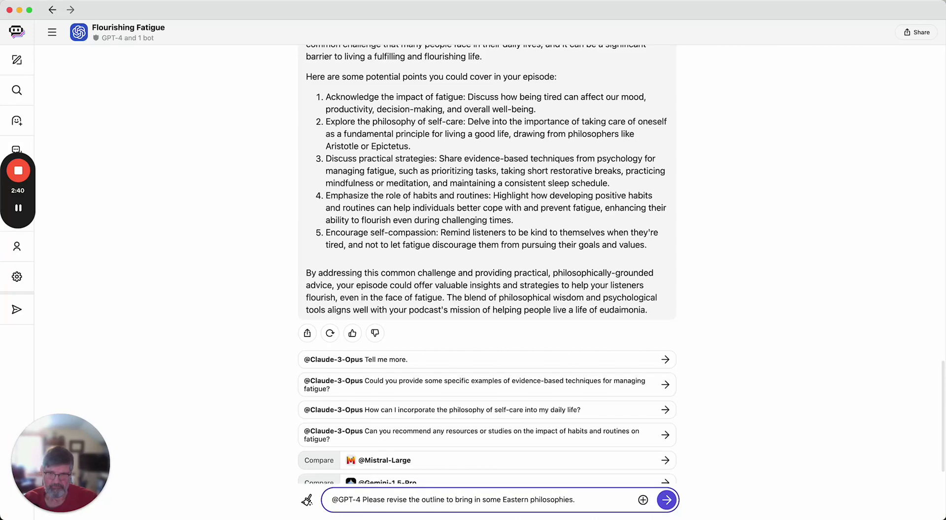
pyautogui.press('Return')
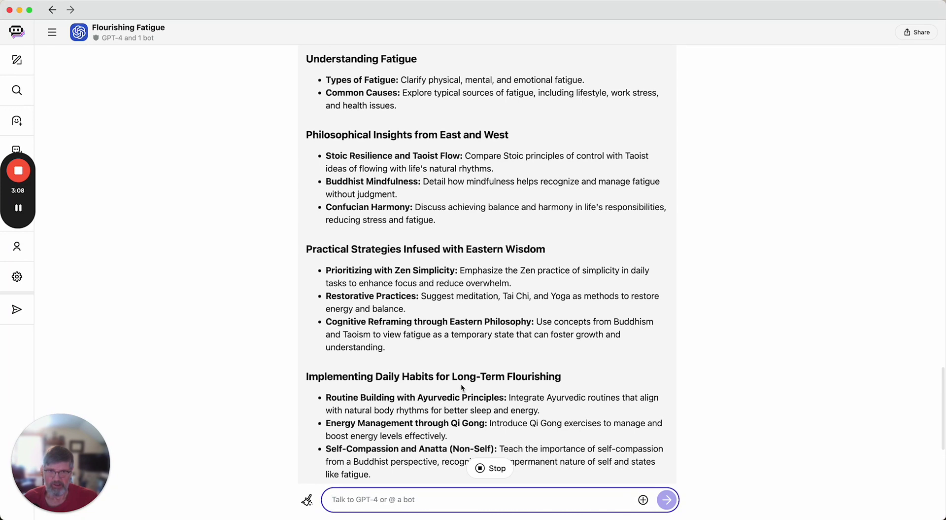
# Ask GPT-4 a follow-up question starting "Thanks, but what are Ayurvedic" about the routines mentioned in its outline
pyautogui.doubleClick(559, 398)
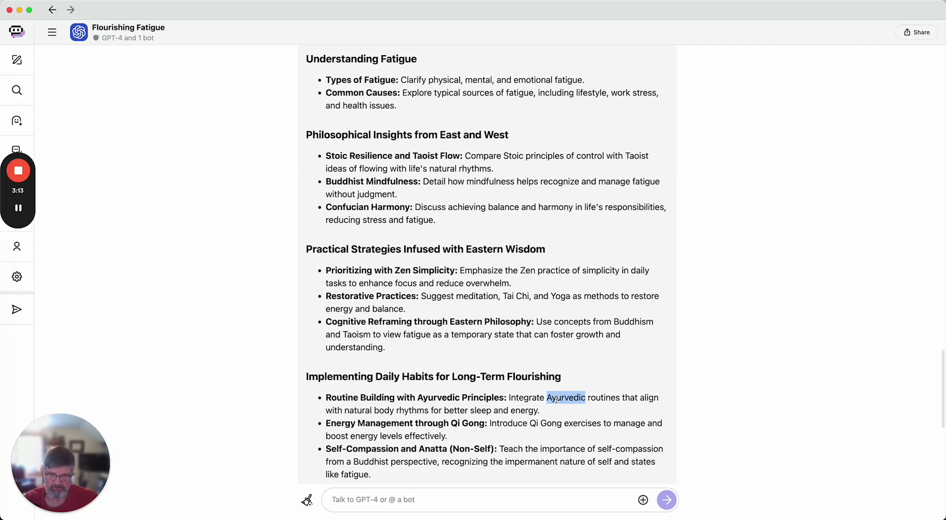
pyautogui.click(403, 500)
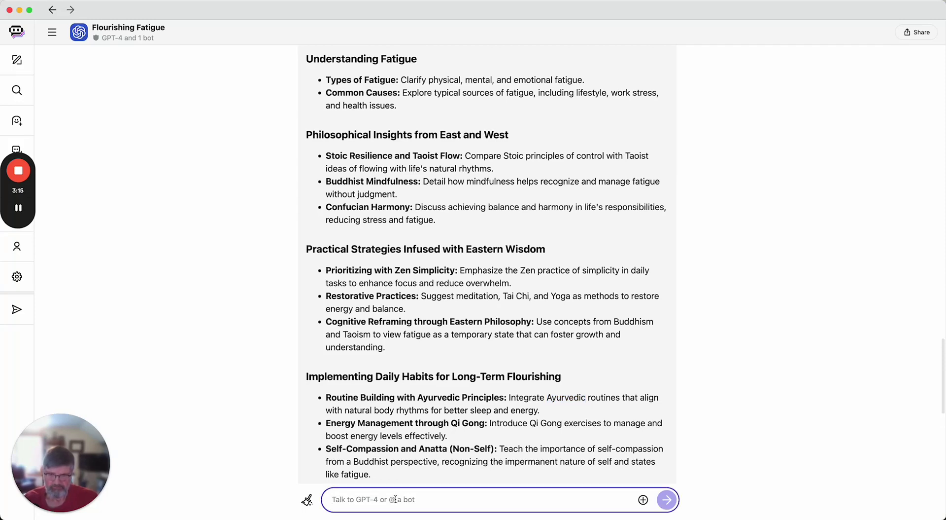
pyautogui.write('Thanks, but what')
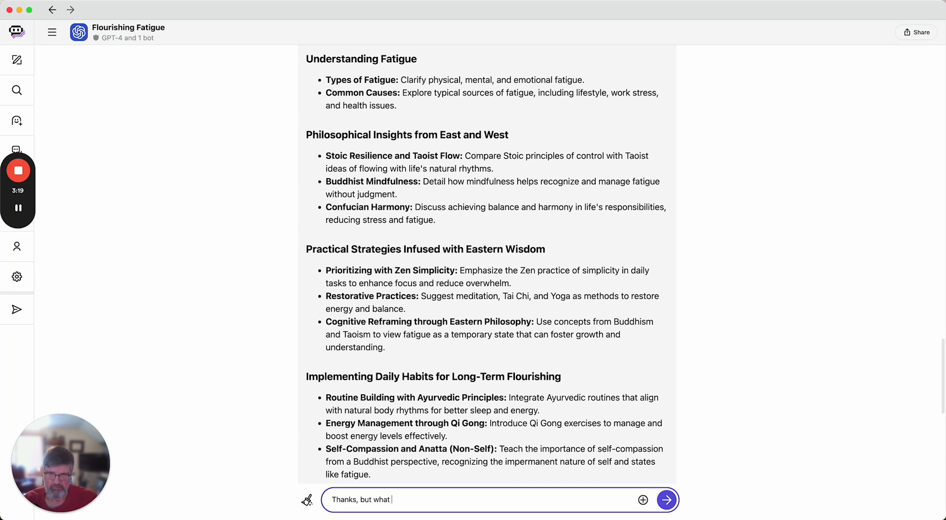
pyautogui.write(' are Ayurvedic ro')
pyautogui.press('Return')
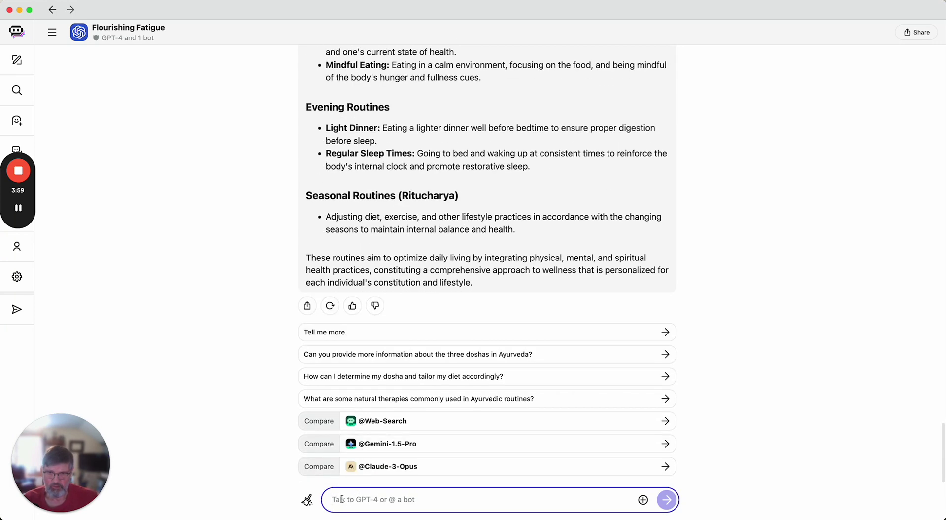
# Address a new message to Claude-3-Opus: "Please write a script based on the outline and the additional information about Ayurvedic routines."
pyautogui.write('@')
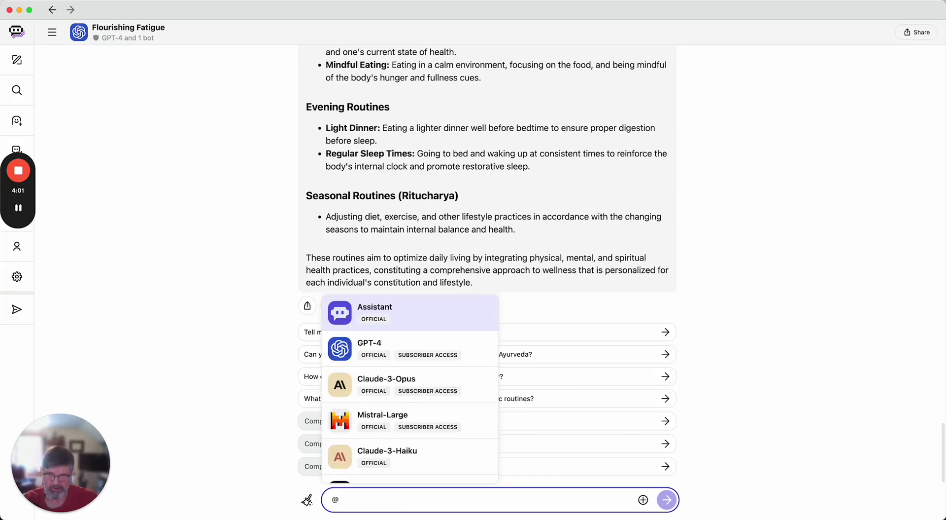
pyautogui.write('claud')
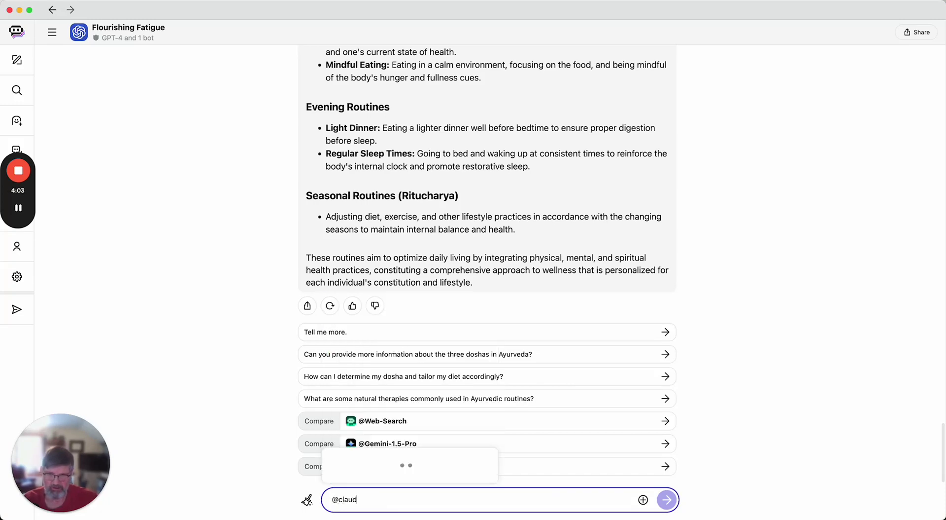
pyautogui.write('e')
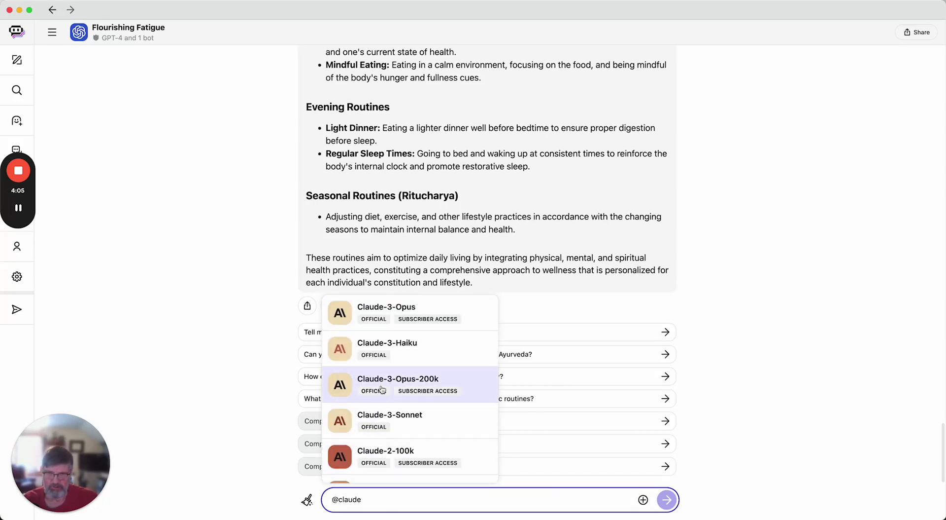
pyautogui.click(383, 321)
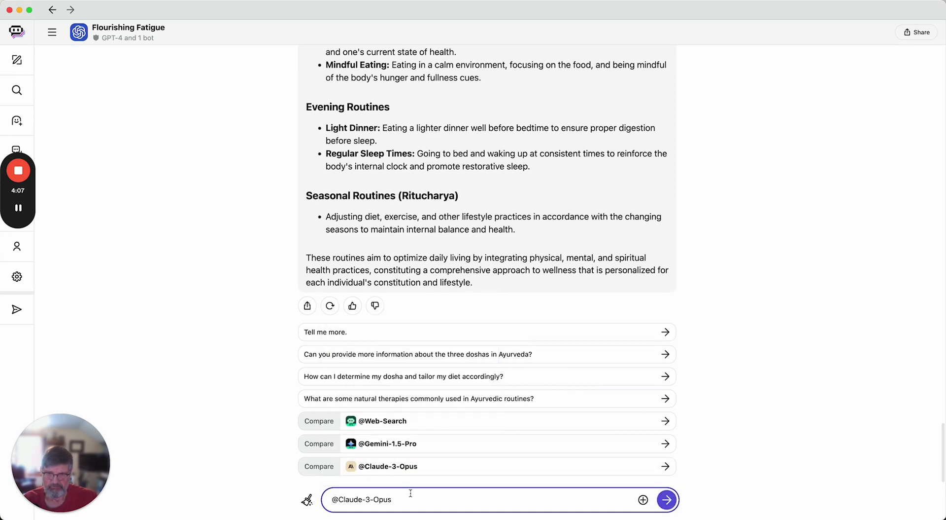
pyautogui.write('Please write')
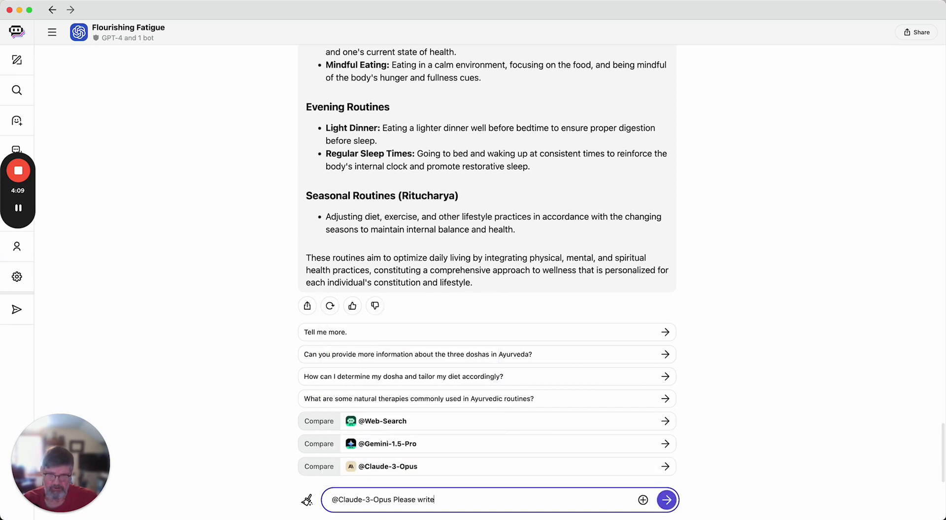
pyautogui.write(' a script based on the')
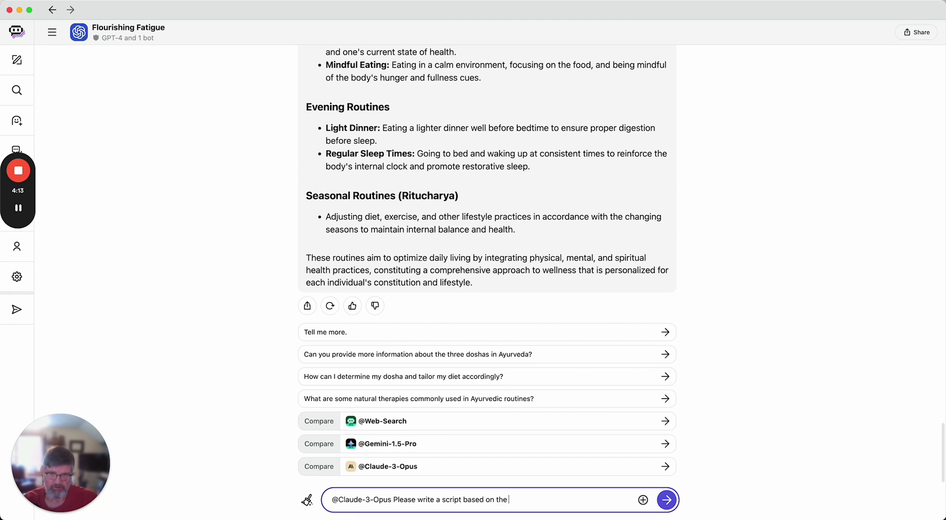
pyautogui.write(' outline and the a')
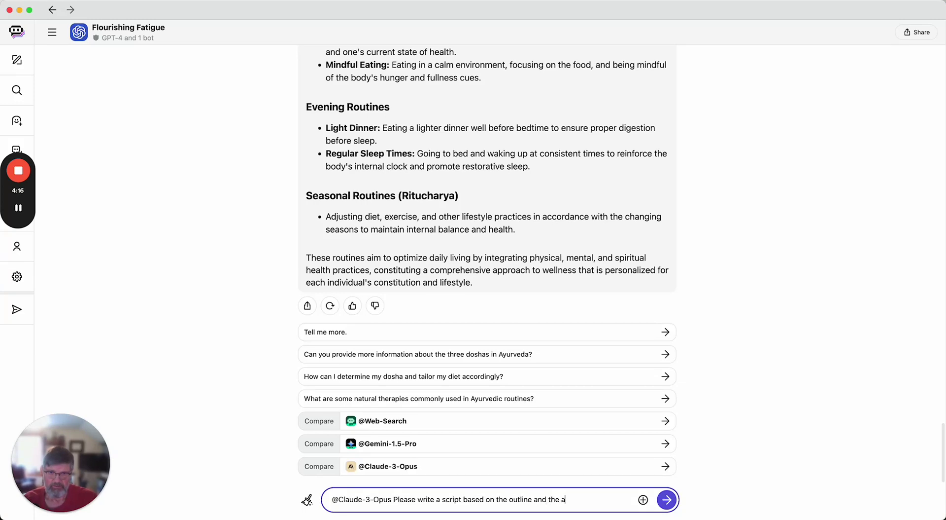
pyautogui.write('dditional information about')
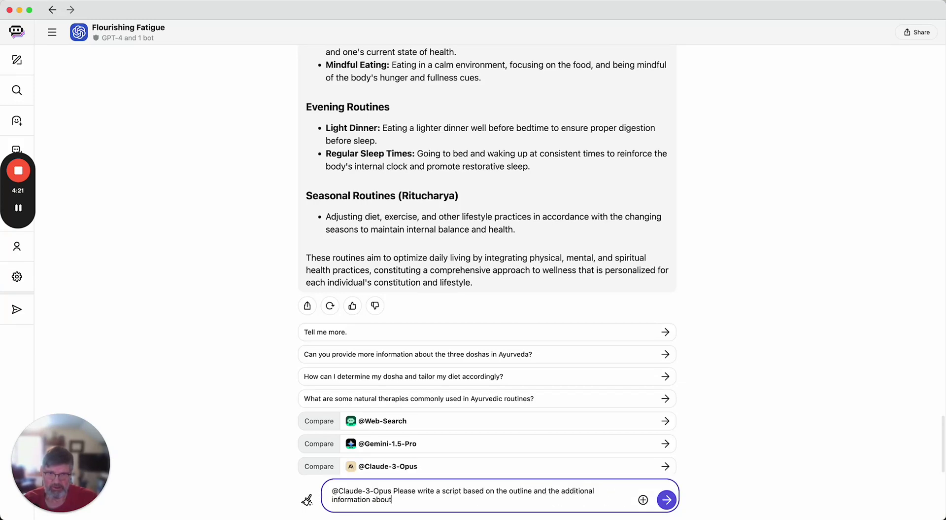
pyautogui.write(' Ayurvedic')
pyautogui.write('routines.')
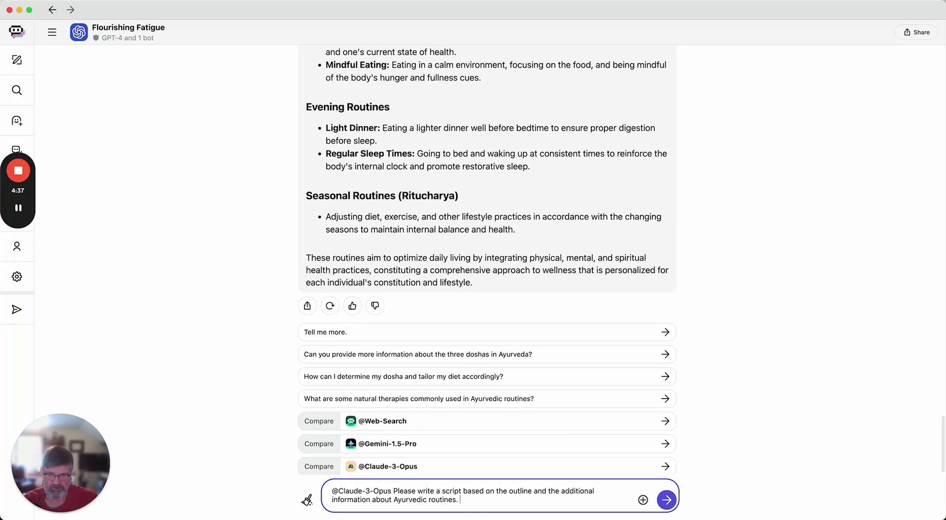
# Ask for an engaging and conversational but authoritative script that avoids common generative AI terms and phrases, send the message, and review the reply
pyautogui.write('MAke the script e')
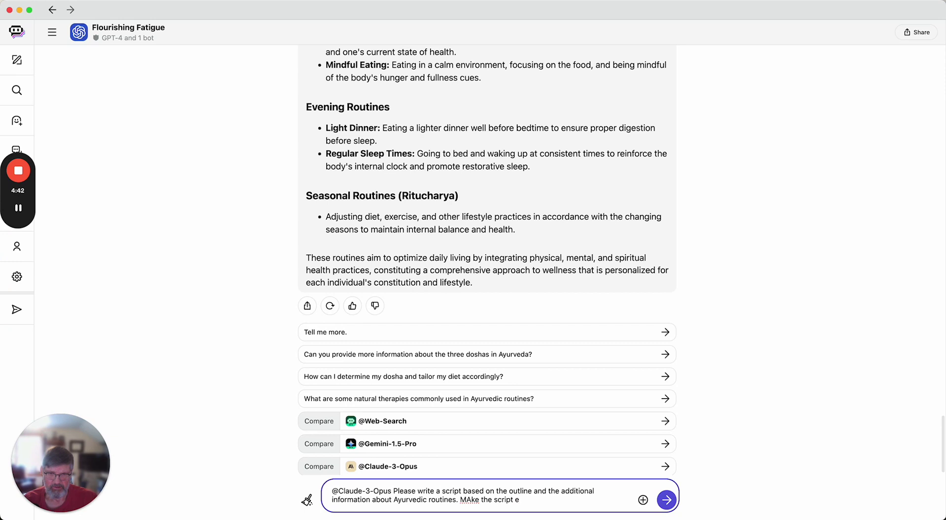
pyautogui.write('ngaging and conversational but aut')
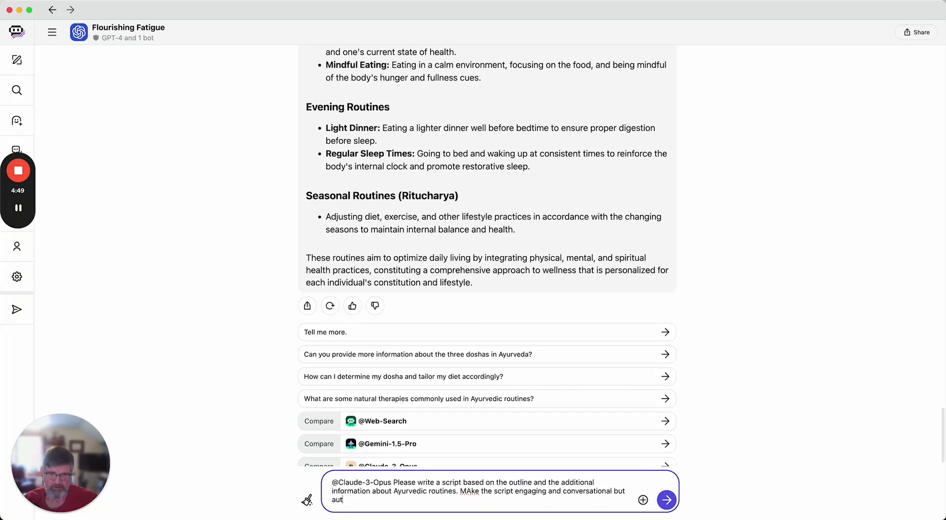
pyautogui.write('horitative. Avoid common generative AI terms')
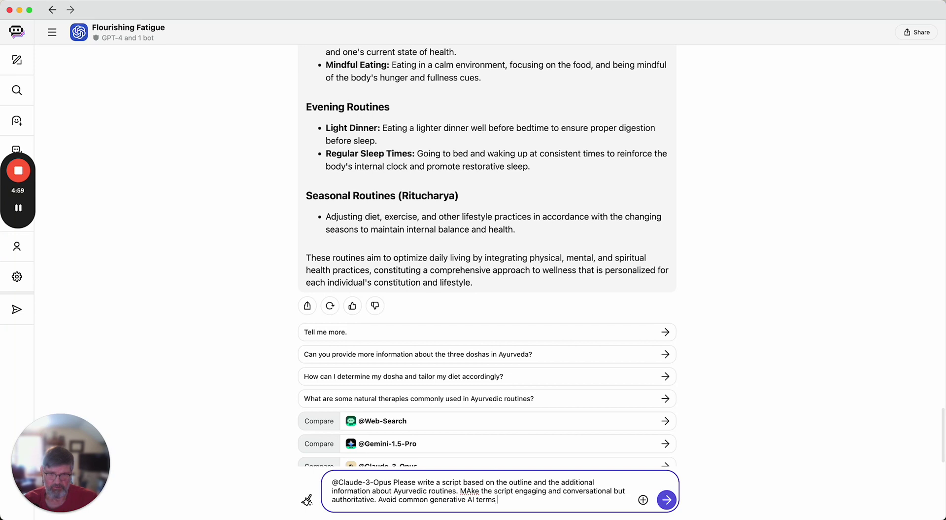
pyautogui.write(' and phrases.')
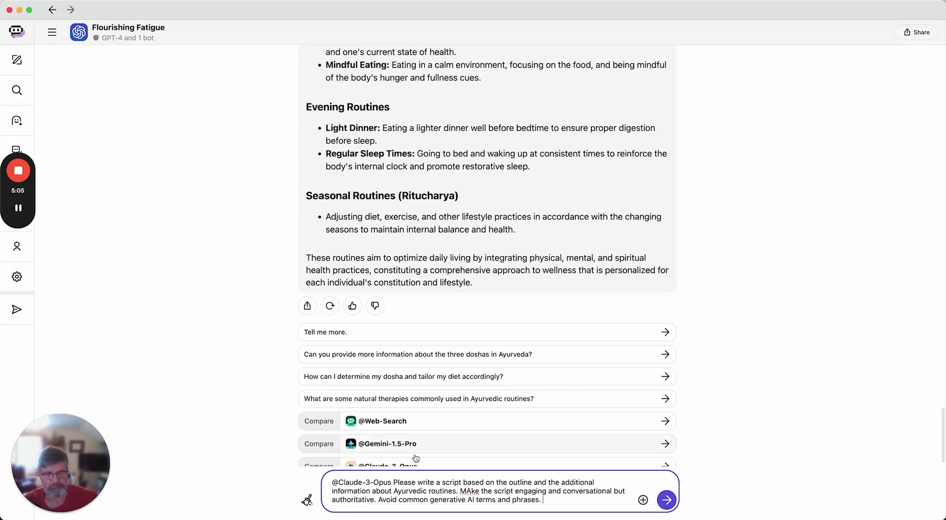
pyautogui.click(666, 501)
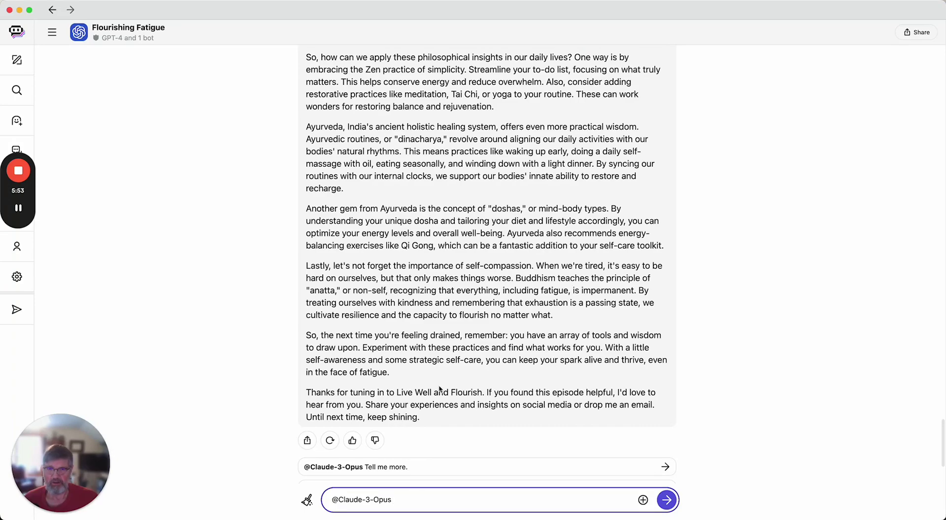
pyautogui.scroll(3, 440, 389)
pyautogui.scroll(10, 440, 389)
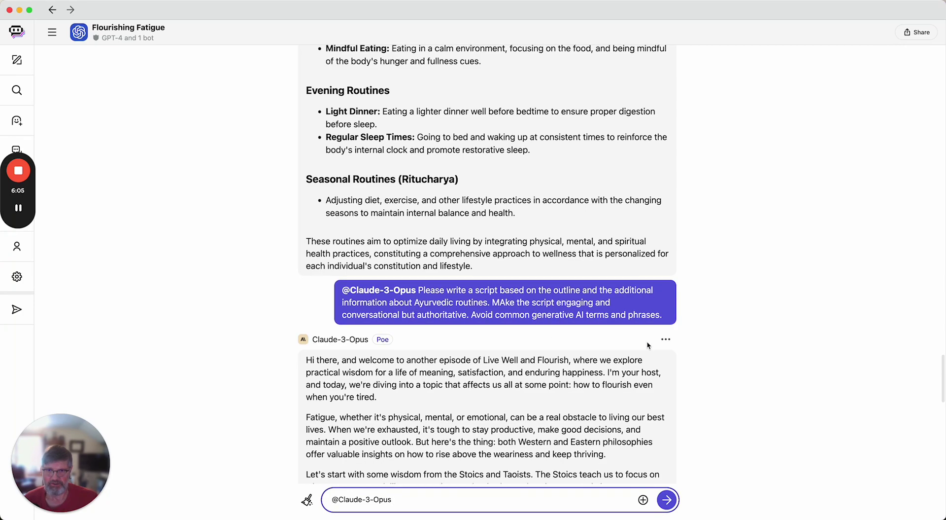
# Review the whole conversation, from the initial episode outlines through the Eastern philosophy revision and Ayurvedic routines to the end of the finished script
pyautogui.scroll(-15, 517, 325)
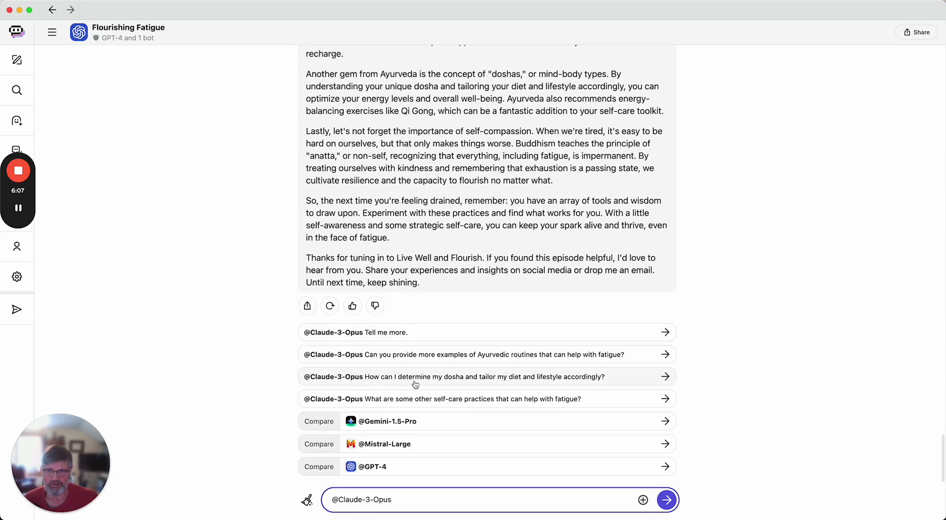
pyautogui.scroll(20, 440, 335)
pyautogui.scroll(15, 441, 338)
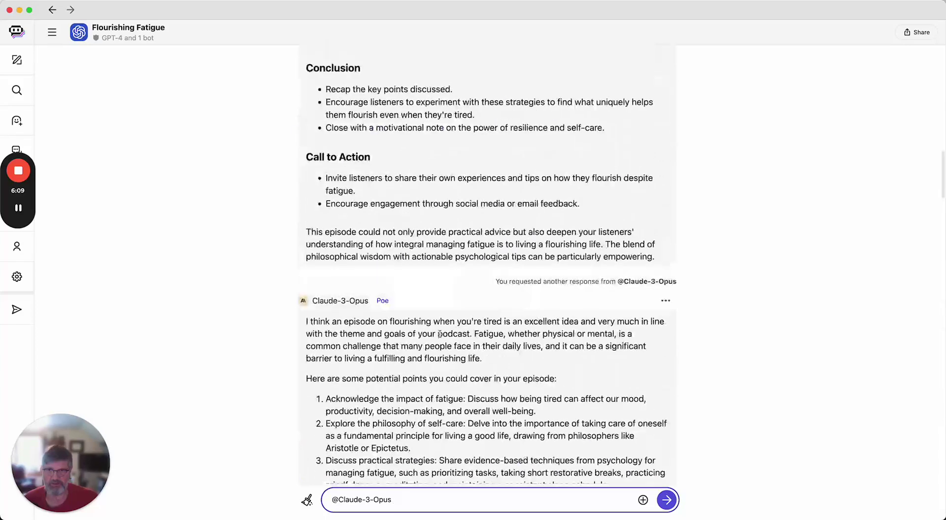
pyautogui.scroll(-15, 440, 337)
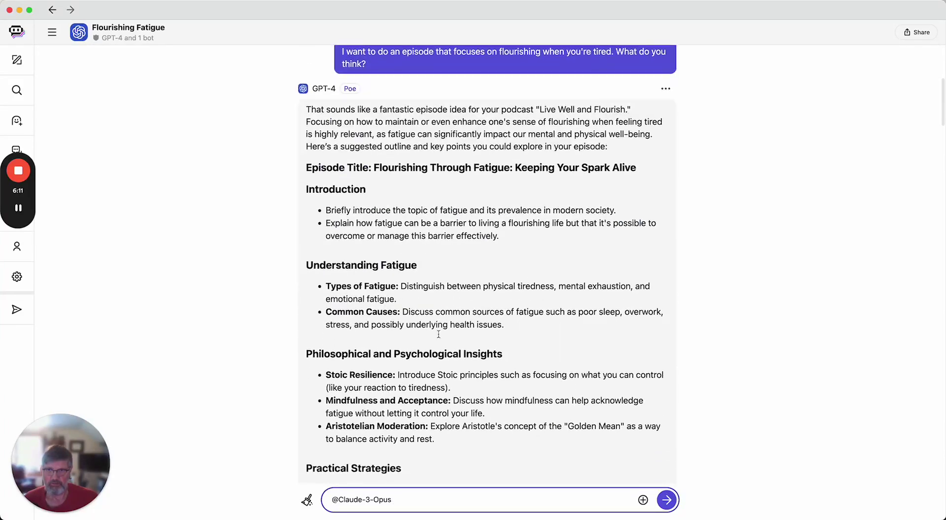
pyautogui.scroll(-10, 438, 333)
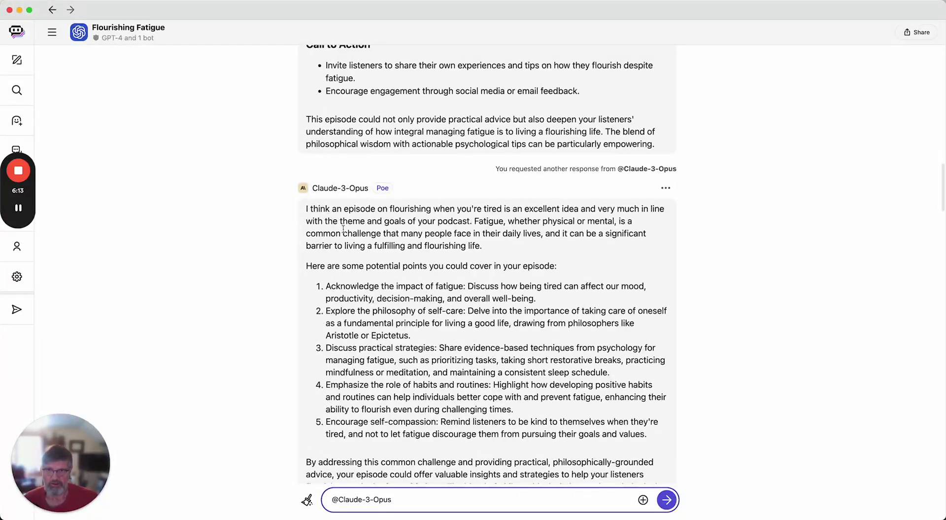
pyautogui.scroll(-15, 347, 236)
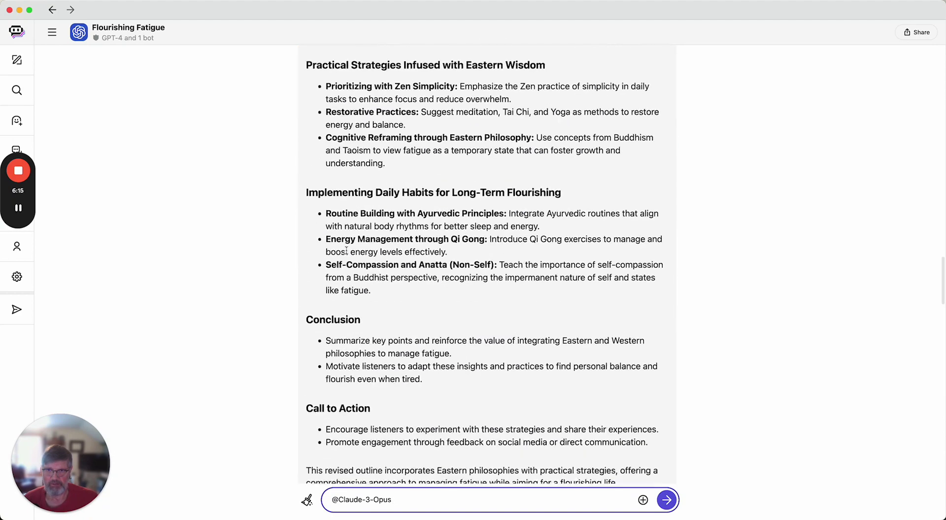
pyautogui.scroll(-15, 331, 293)
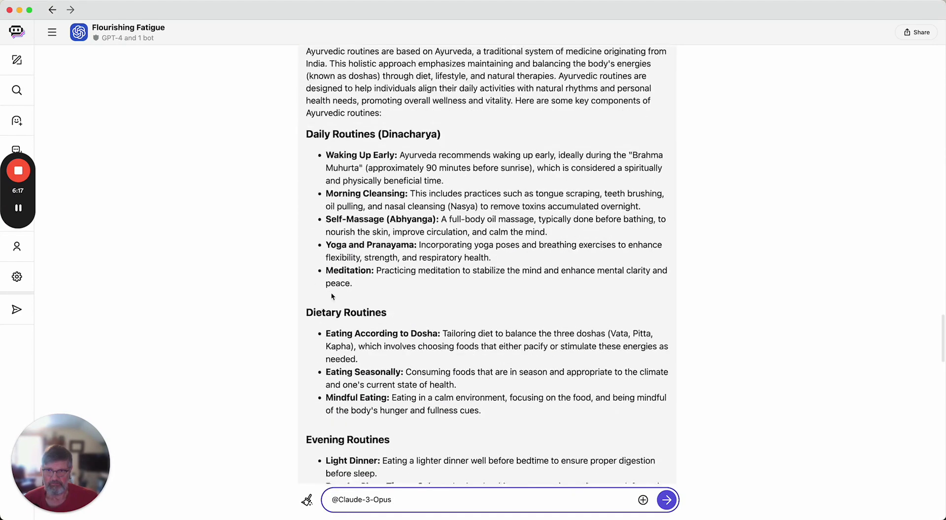
pyautogui.scroll(-15, 331, 291)
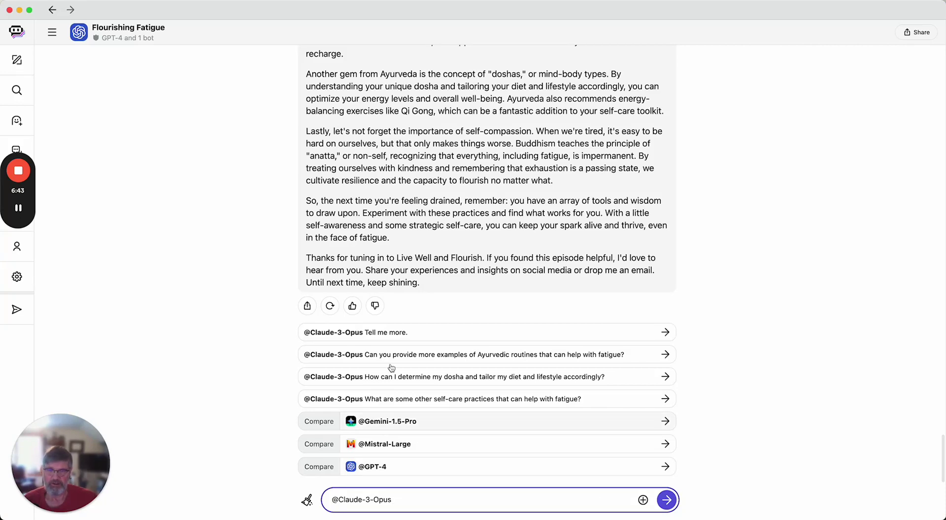
pyautogui.moveTo(19, 173)
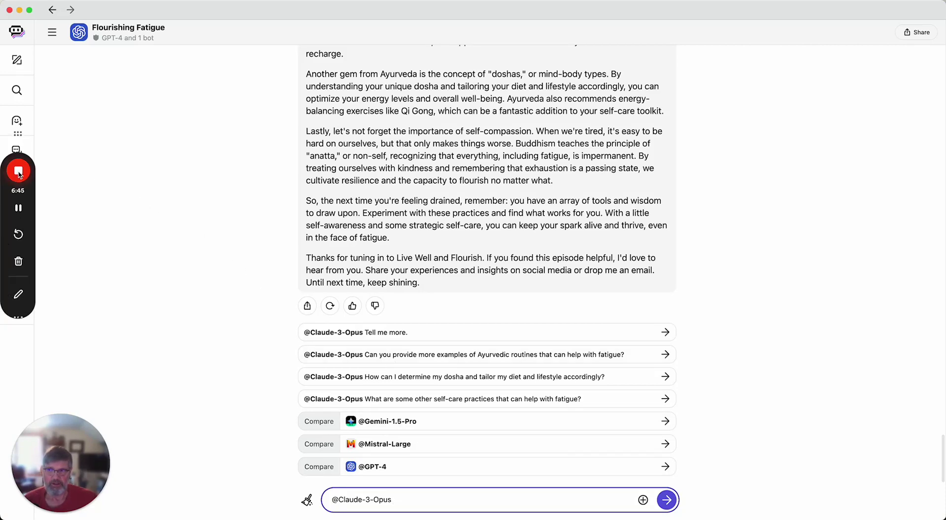